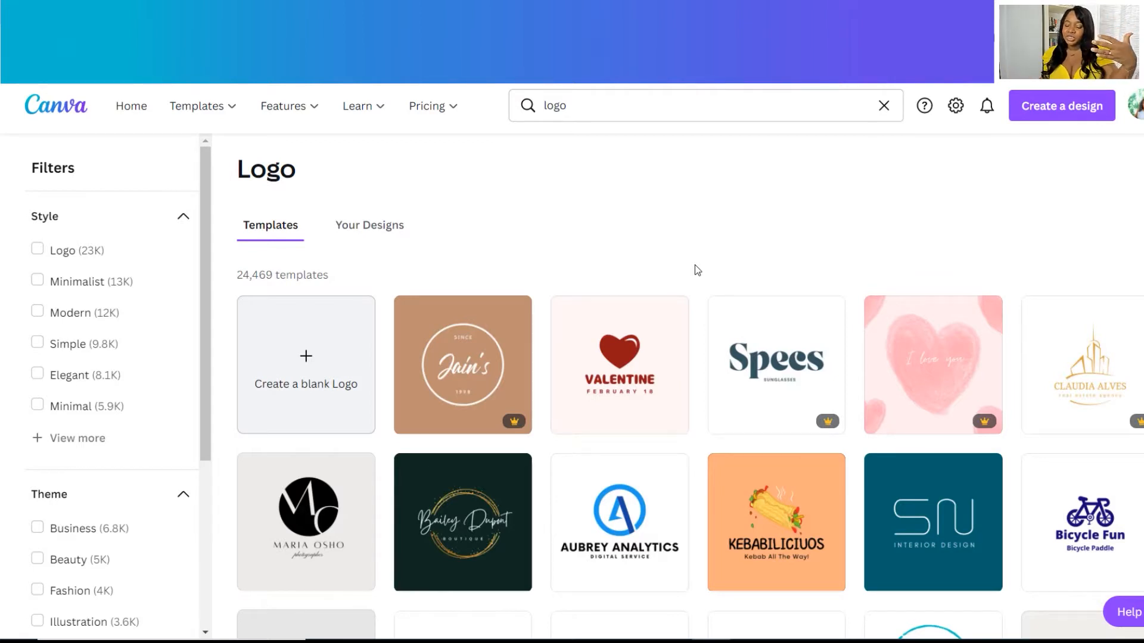
# Scroll the logo template results and open the black script Bm monogram template as a design.
pyautogui.scroll(-6, 695, 265)
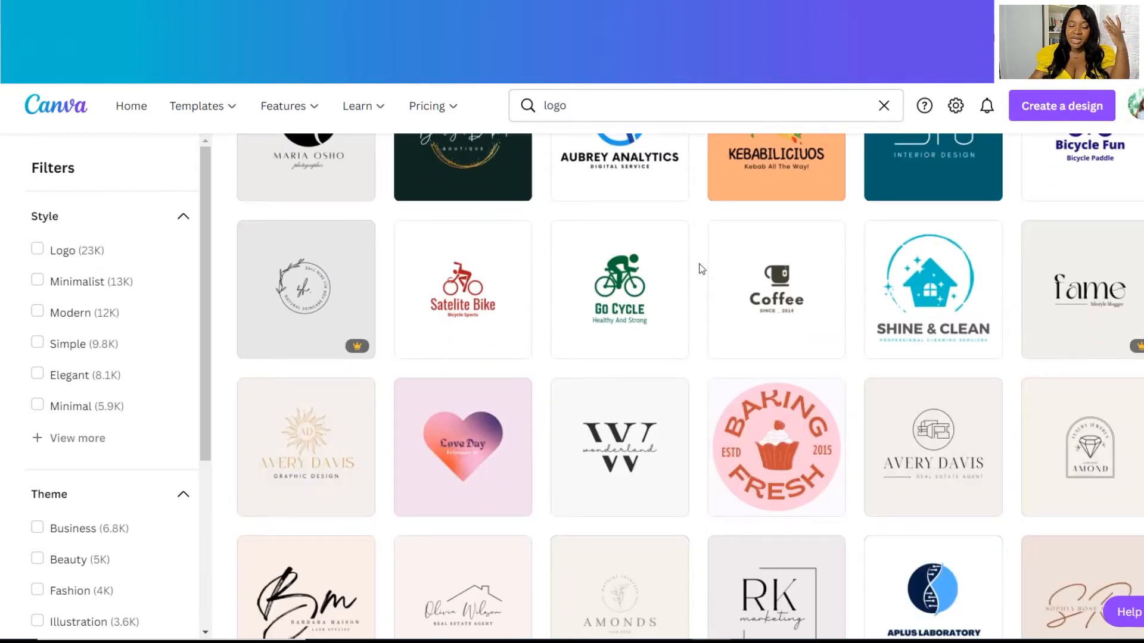
pyautogui.scroll(-5, 700, 270)
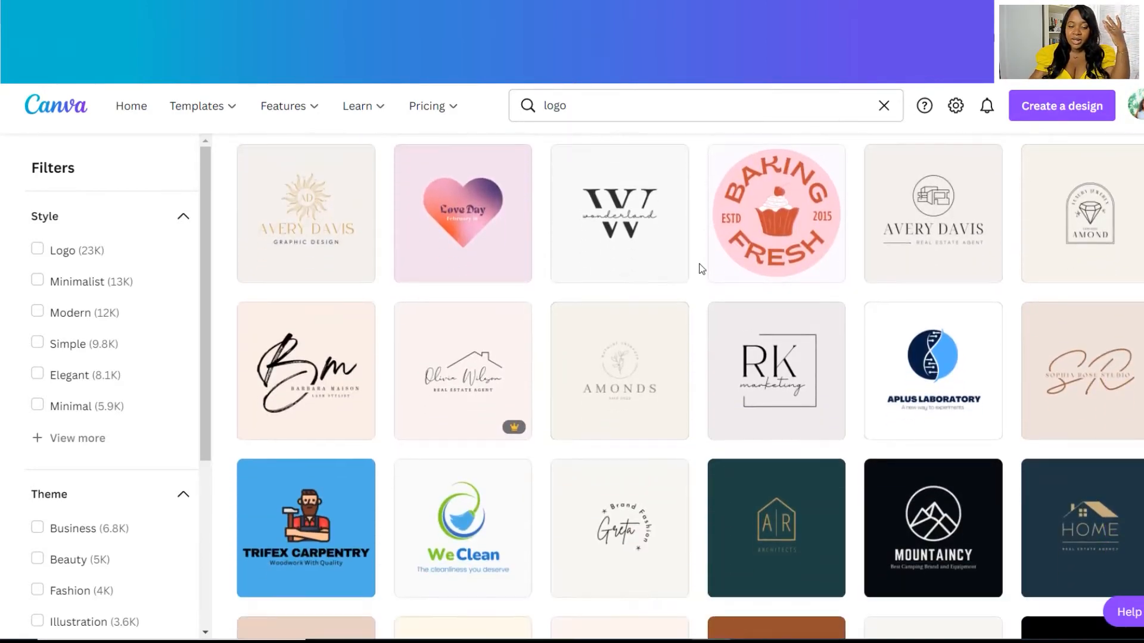
pyautogui.moveTo(346, 294)
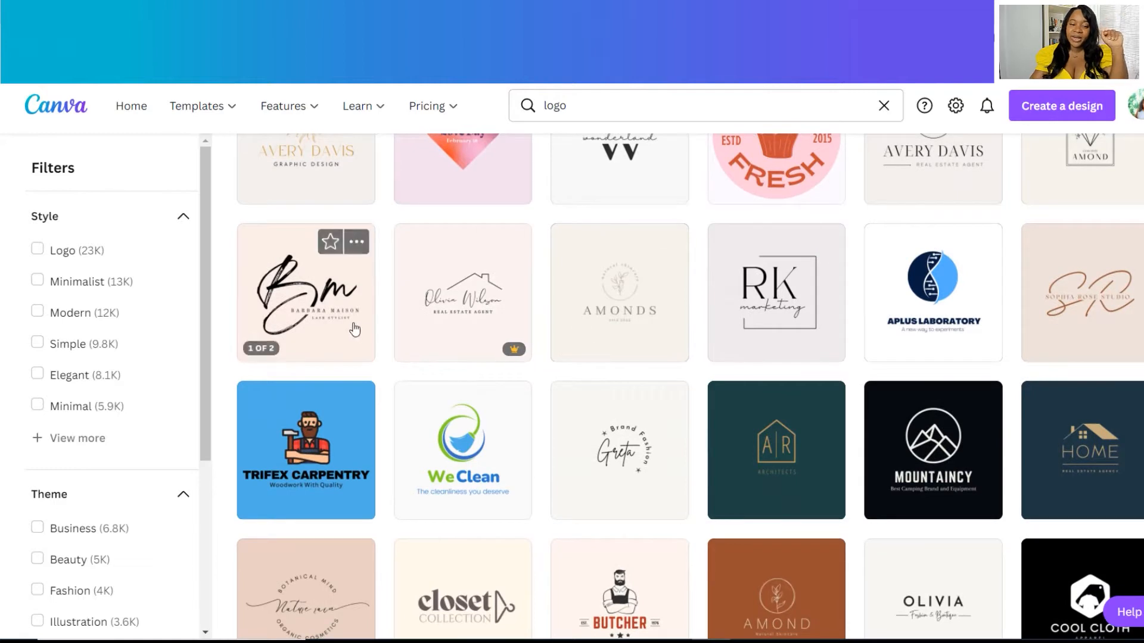
pyautogui.click(319, 286)
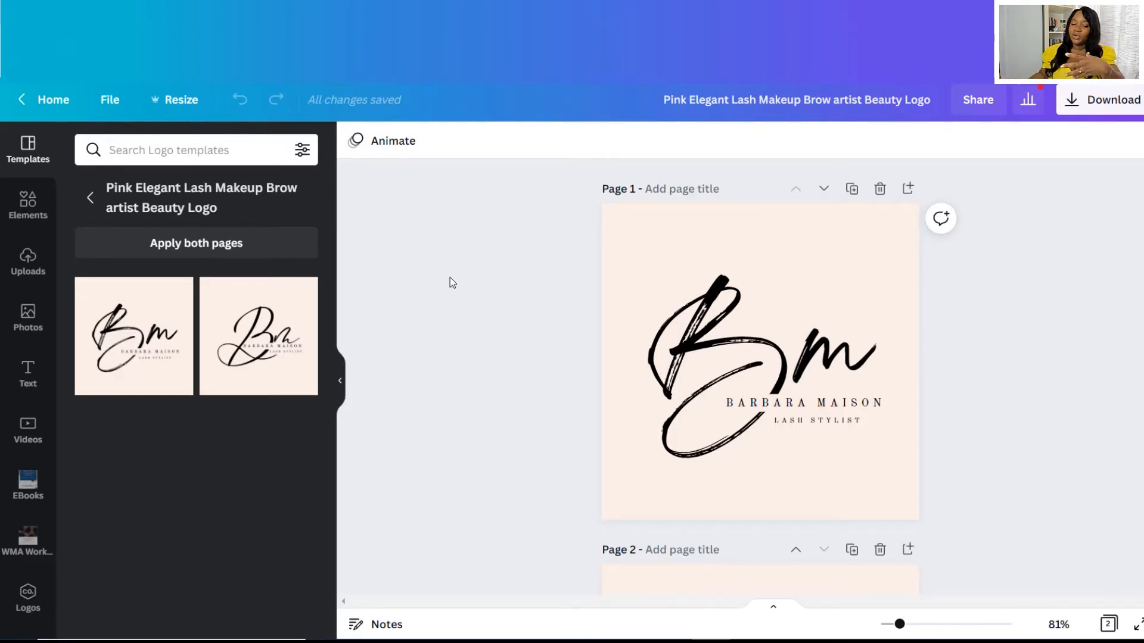
# Delete Page 2 of the Bm template so only the first variant remains.
pyautogui.scroll(-5, 956, 320)
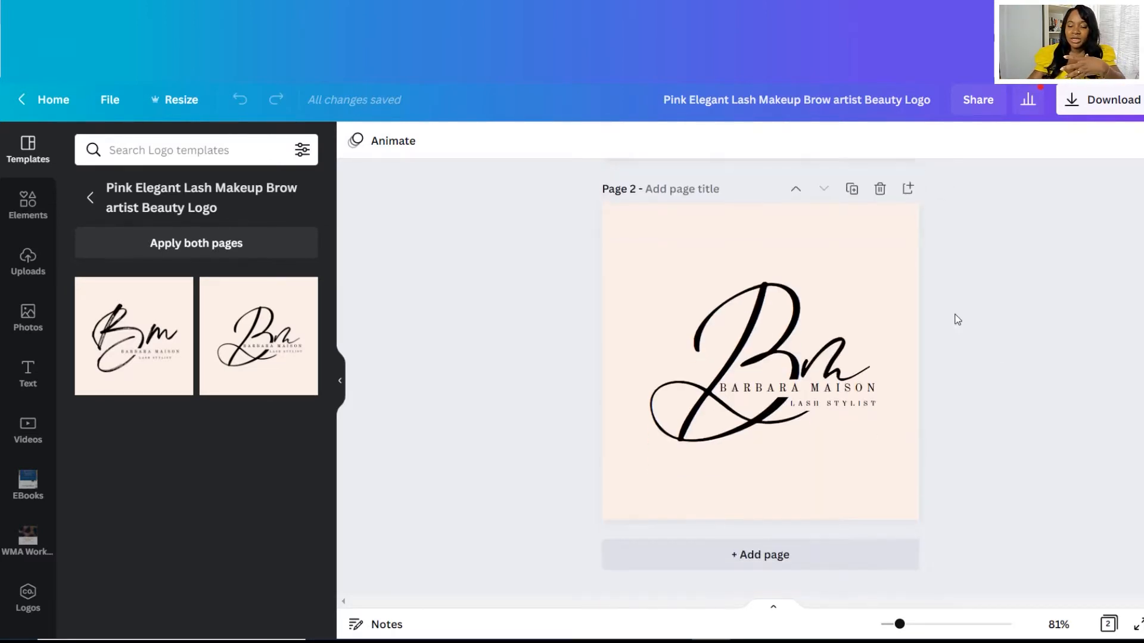
pyautogui.scroll(5, 956, 320)
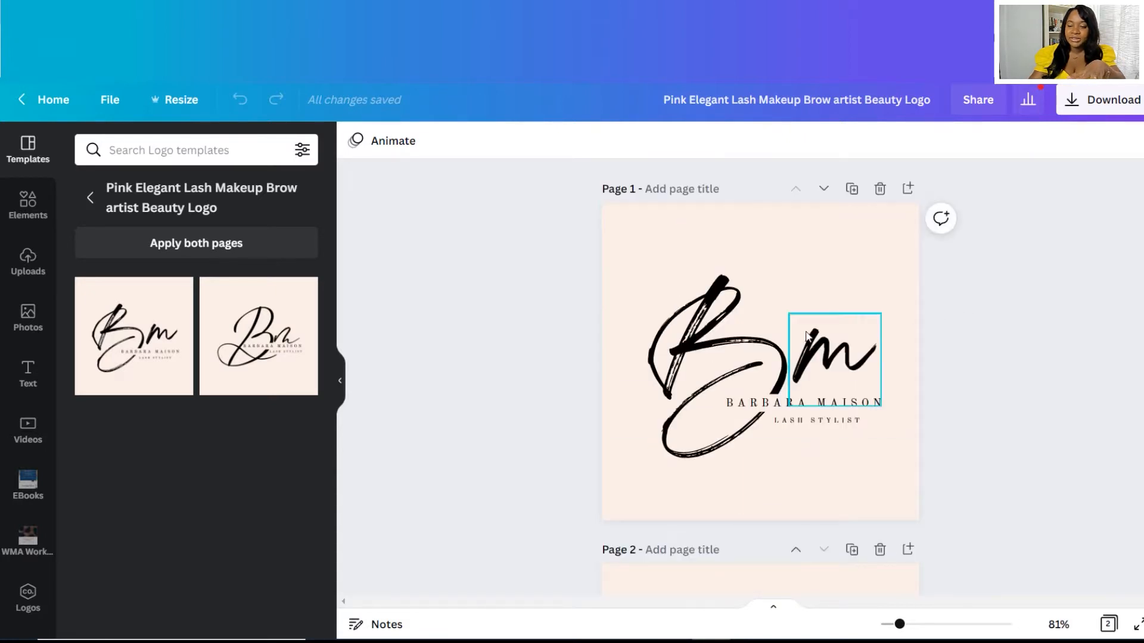
pyautogui.scroll(-5, 900, 344)
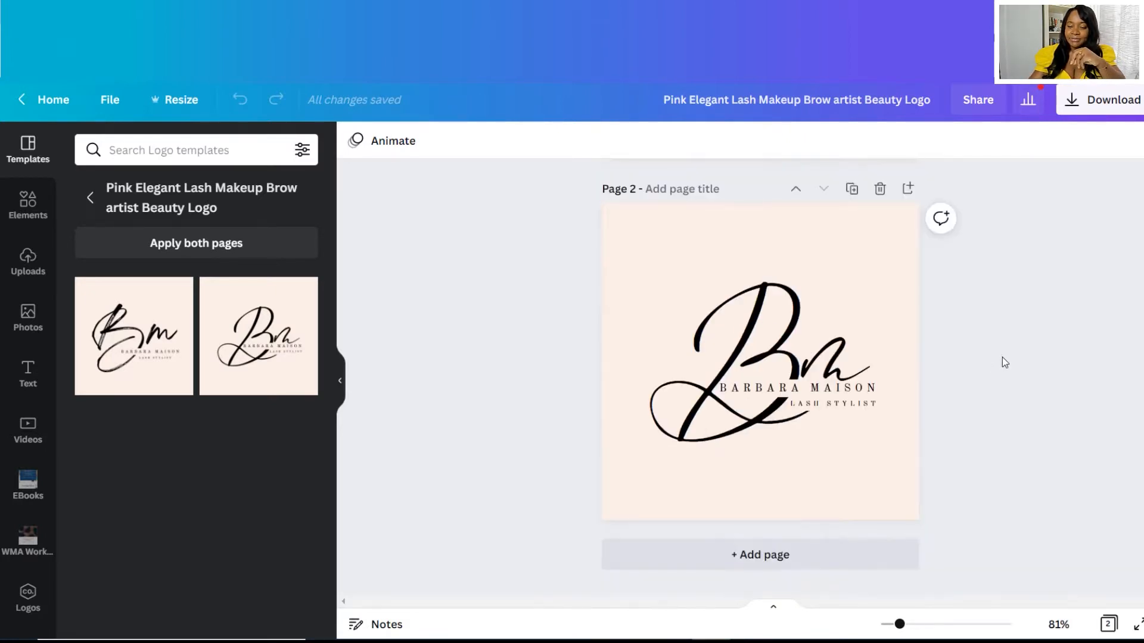
pyautogui.scroll(1, 911, 327)
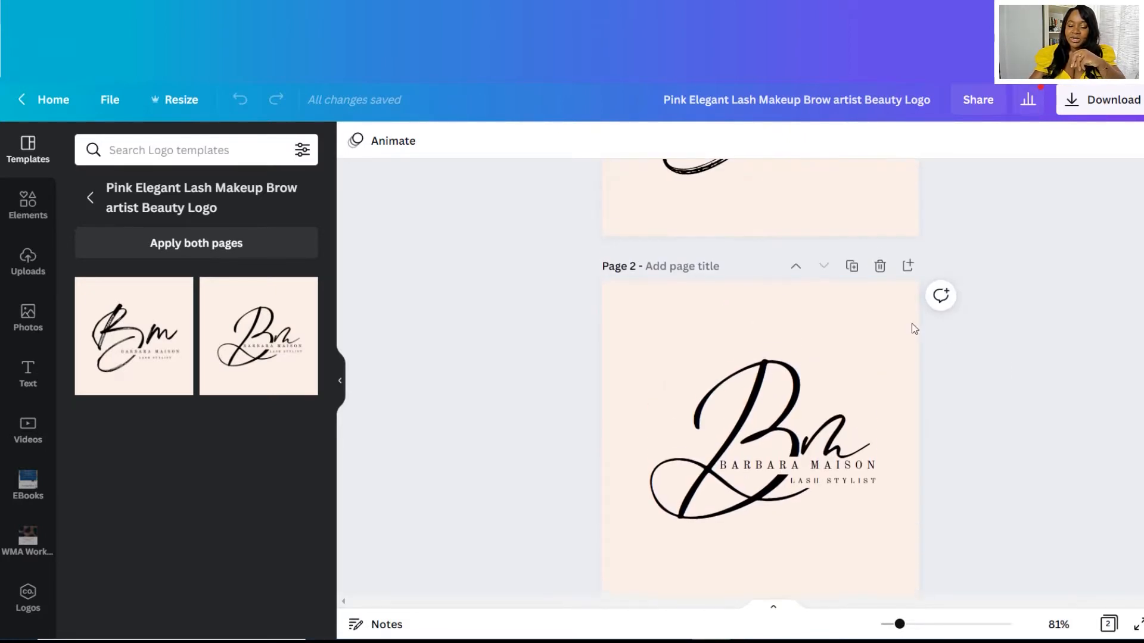
pyautogui.click(880, 266)
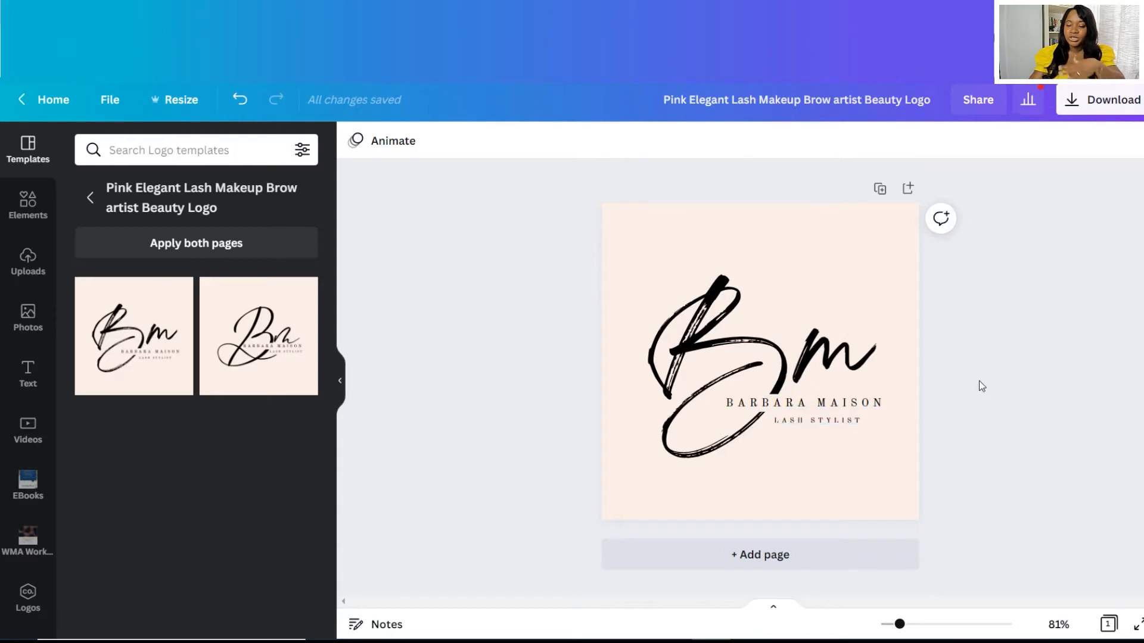
# Change the monogram letters B and m to J and R.
pyautogui.doubleClick(734, 326)
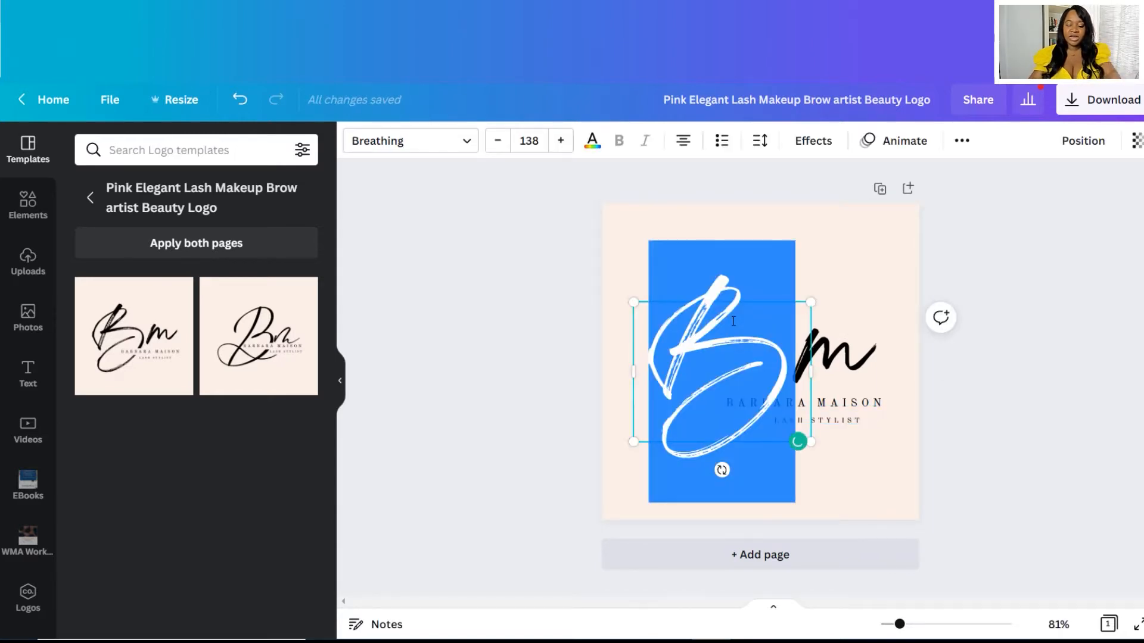
pyautogui.write('J')
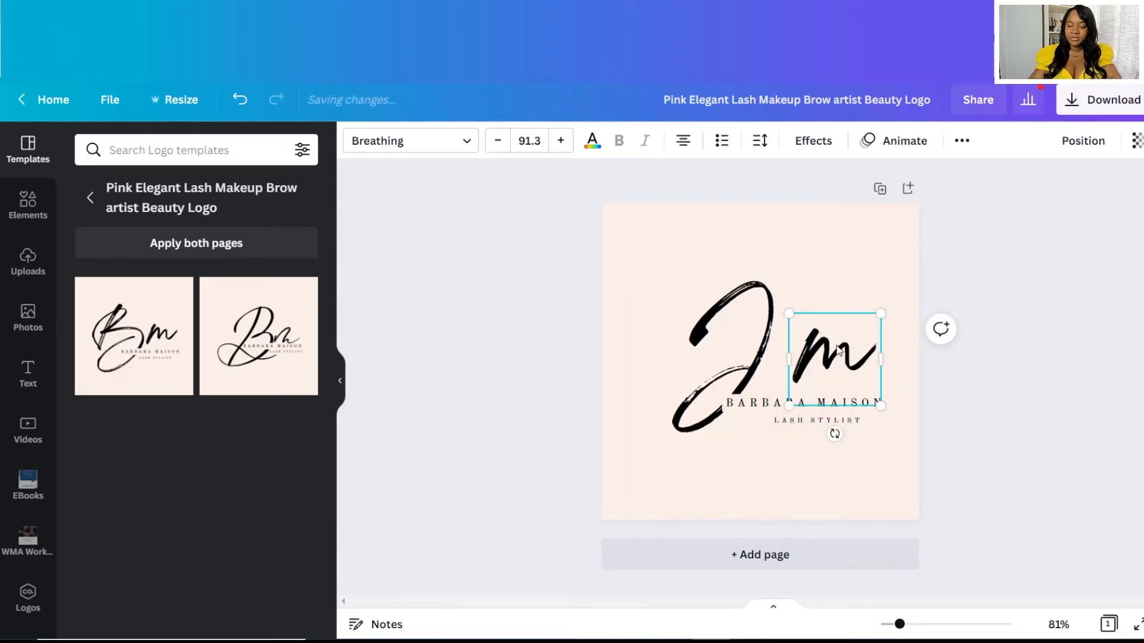
pyautogui.doubleClick(837, 346)
pyautogui.write('R')
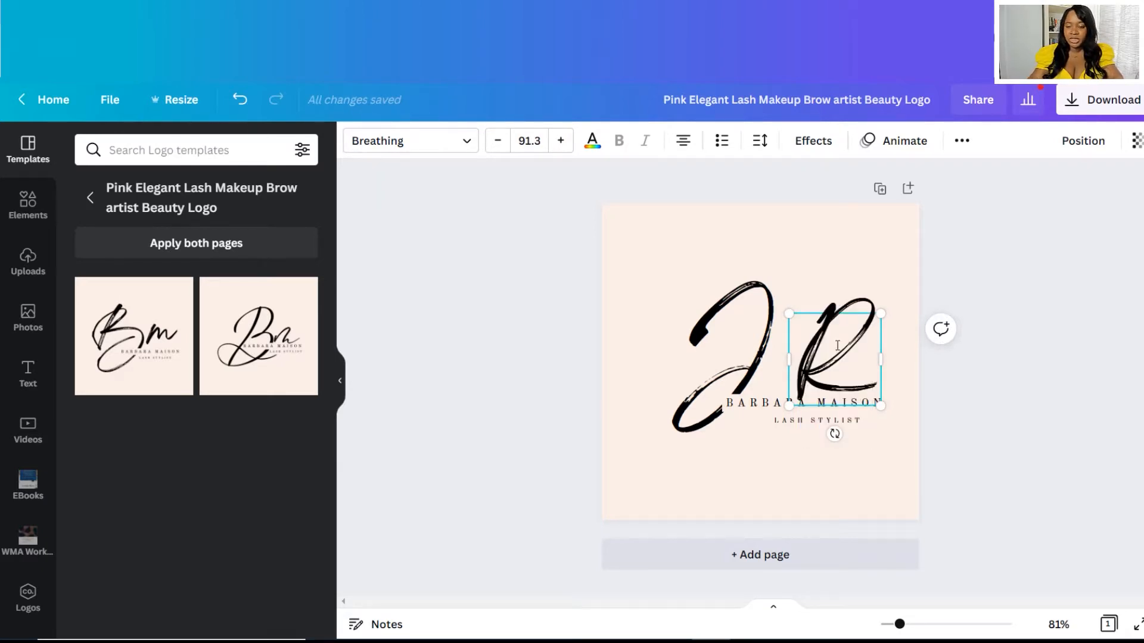
# Duplicate the page and change the R to a lowercase r on the copy.
pyautogui.click(880, 189)
pyautogui.doubleClick(834, 360)
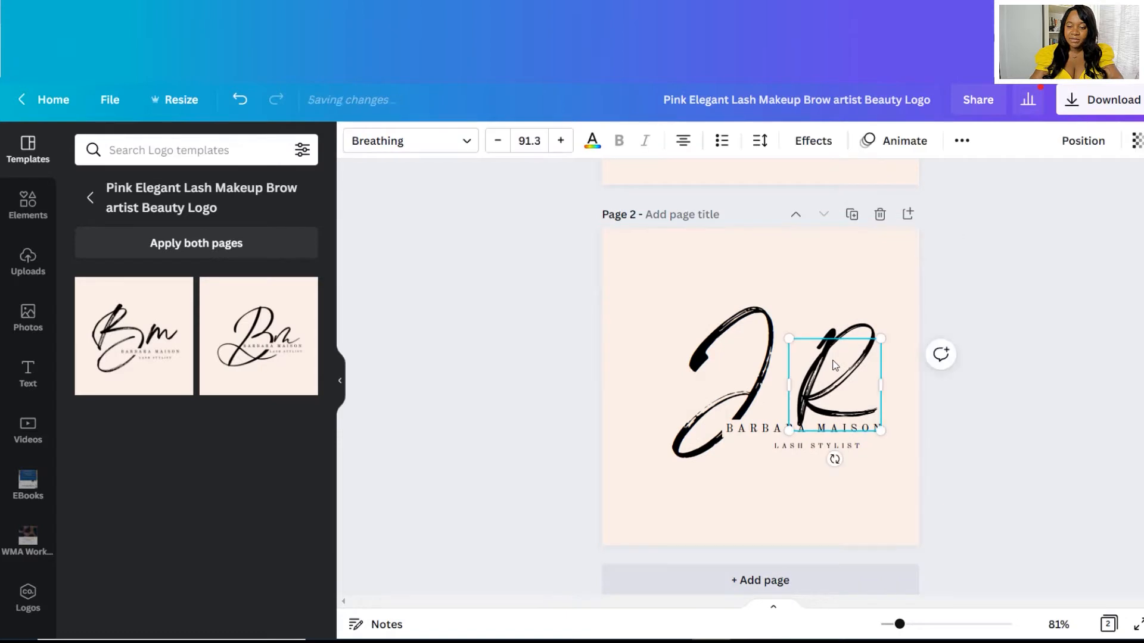
pyautogui.write('r')
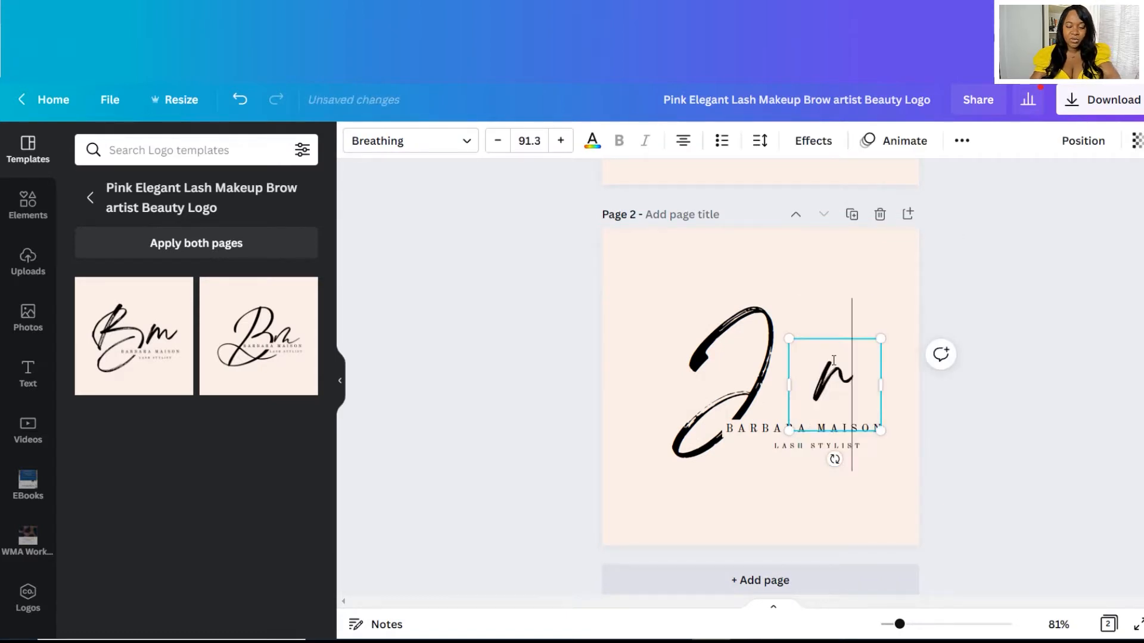
pyautogui.click(988, 319)
# Move the R and the r left beside the J to centre the monogram on both pages.
pyautogui.scroll(5, 990, 316)
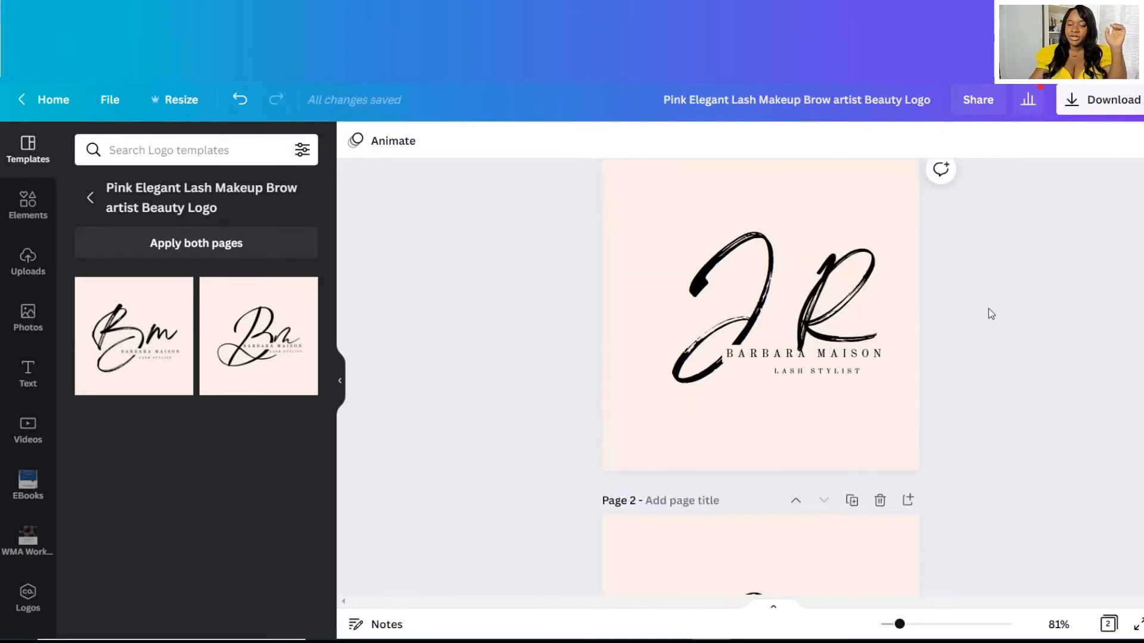
pyautogui.click(831, 339)
pyautogui.moveTo(825, 338); pyautogui.dragTo(801, 338)
pyautogui.click(955, 408)
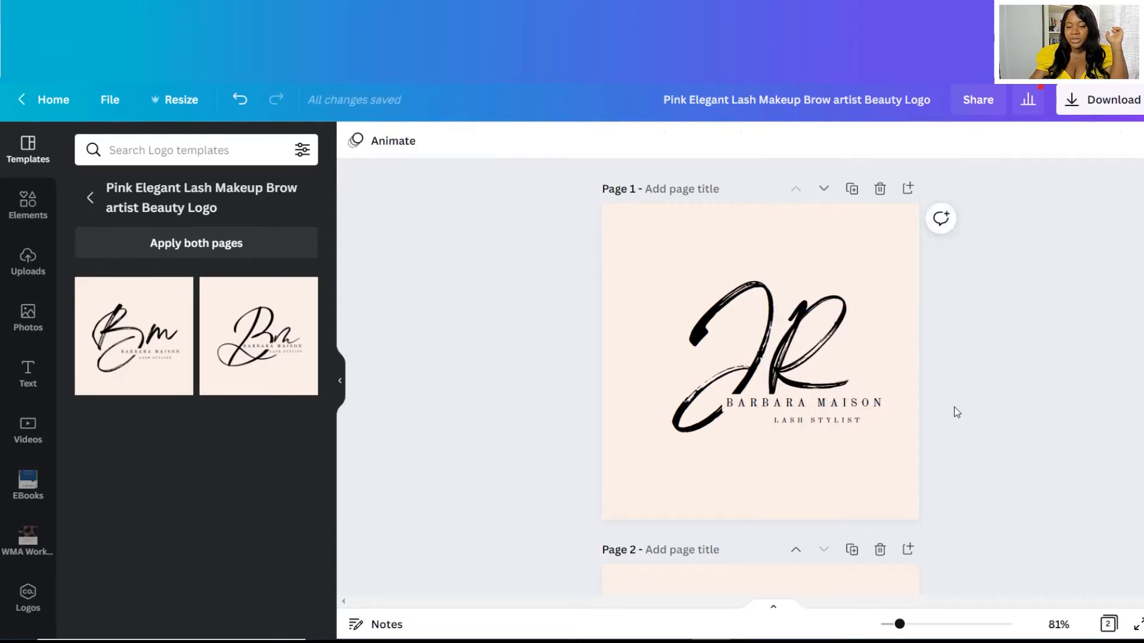
pyautogui.scroll(-5, 955, 409)
pyautogui.click(827, 353)
pyautogui.moveTo(826, 352); pyautogui.dragTo(787, 354)
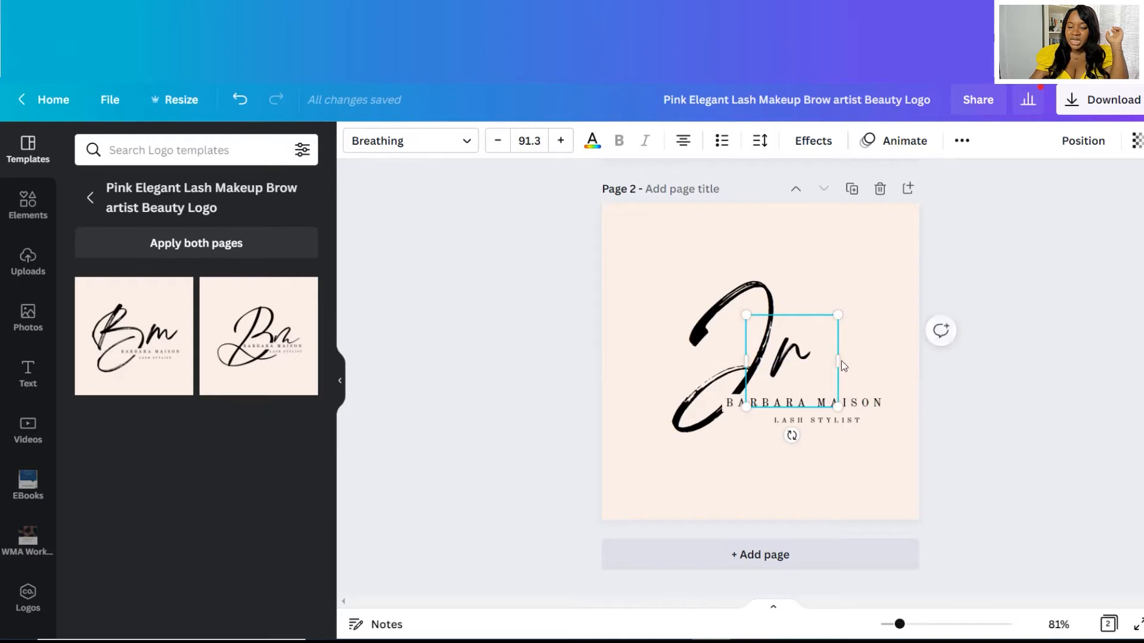
pyautogui.click(962, 401)
# Delete the JR page, keeping the Jr version as the only page.
pyautogui.scroll(5, 961, 393)
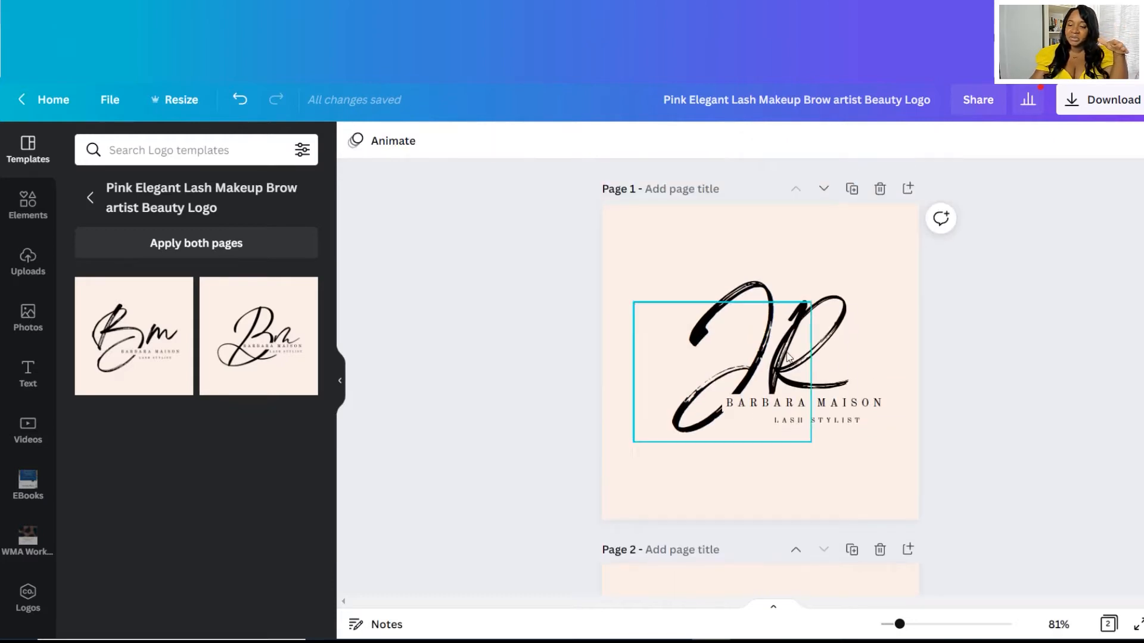
pyautogui.click(879, 189)
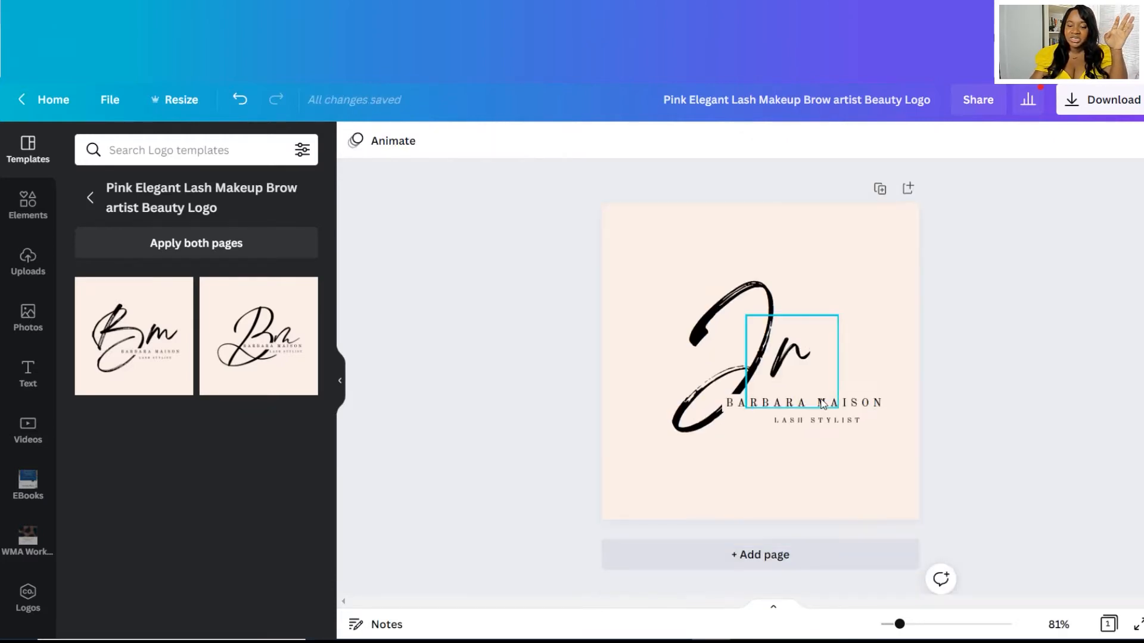
pyautogui.click(817, 403)
pyautogui.click(817, 403)
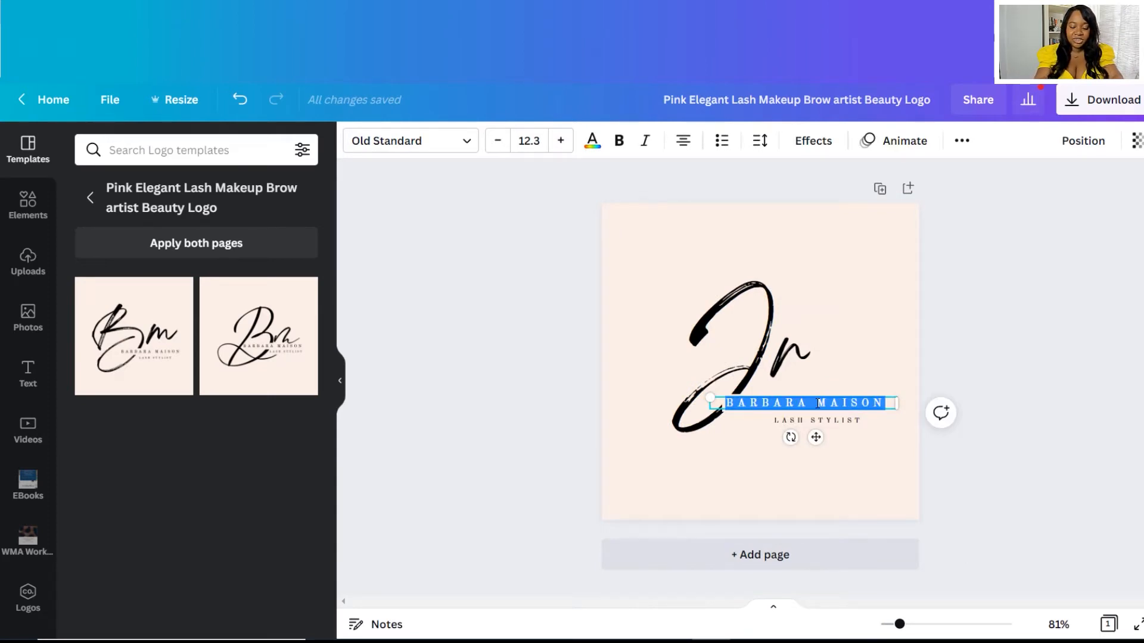
# Replace the name text with the owner's full name and the tagline with WEDDING PLANNER.
pyautogui.click(848, 421)
pyautogui.click(848, 422)
pyautogui.write('WED')
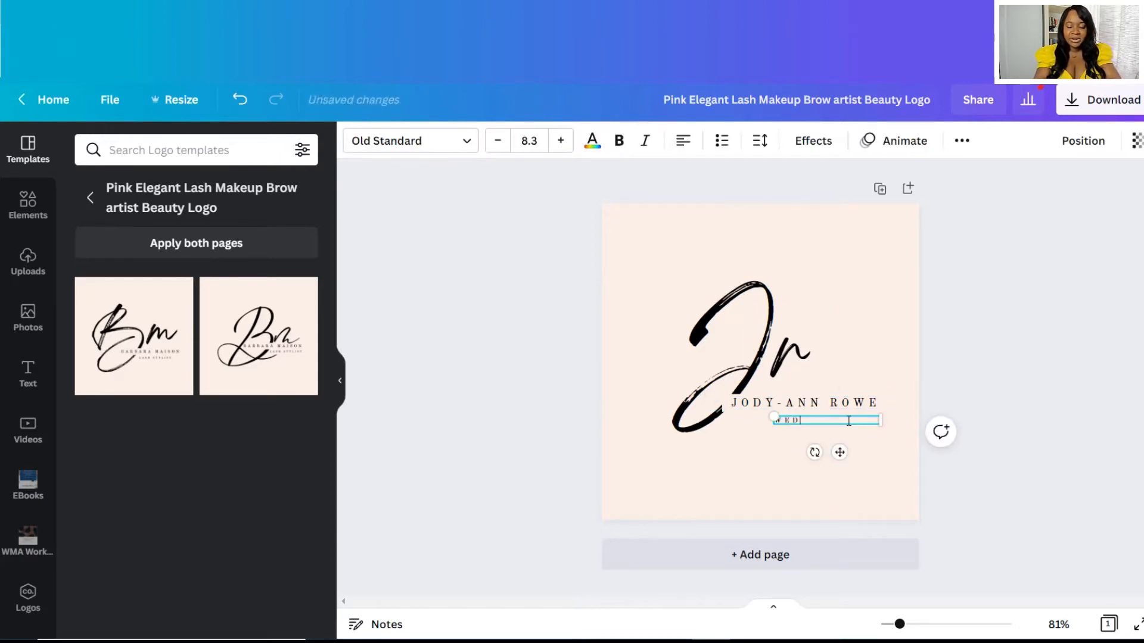
pyautogui.write('DING PLANNERS')
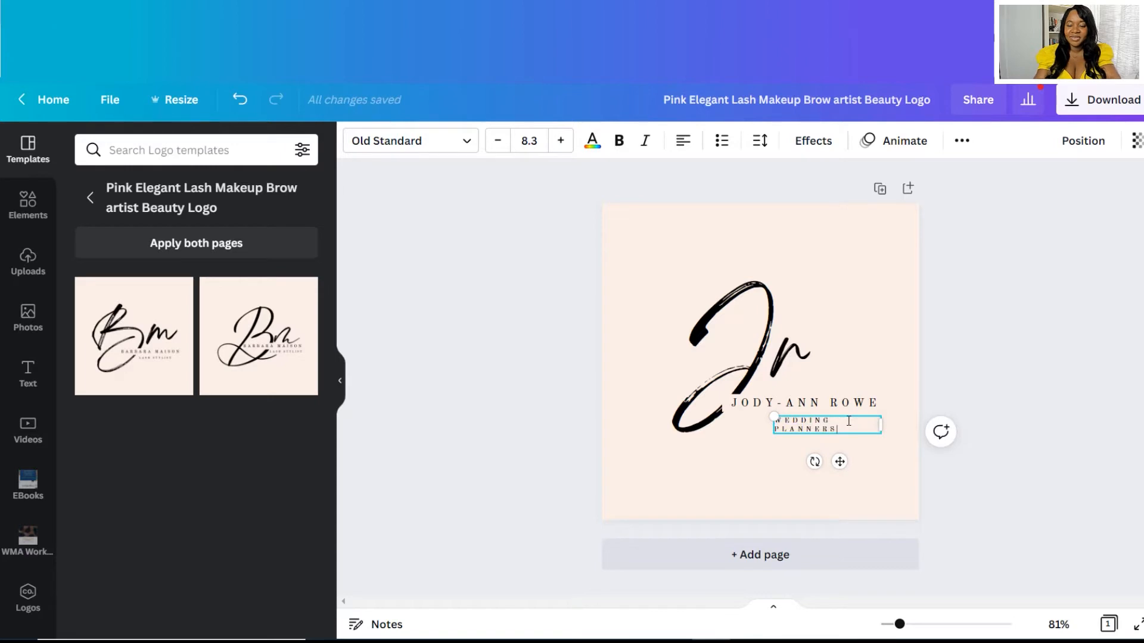
pyautogui.press('BackSpace')
# Set the WEDDING PLANNER tagline to font size 7 so it fits on one line.
pyautogui.hotkey('ctrl', 'a')
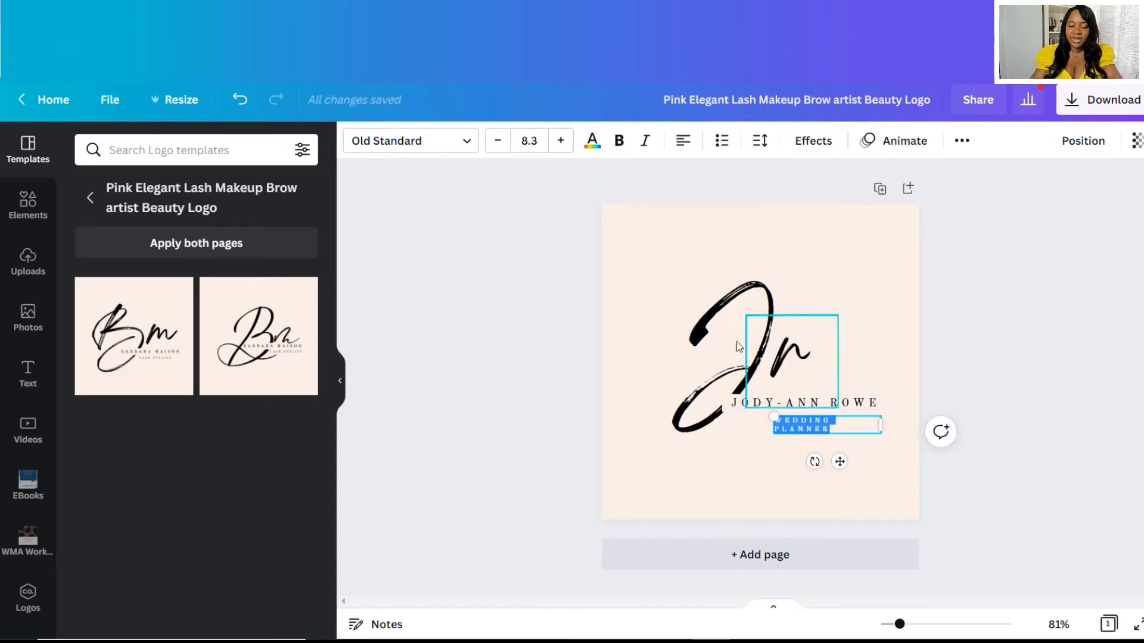
pyautogui.click(497, 142)
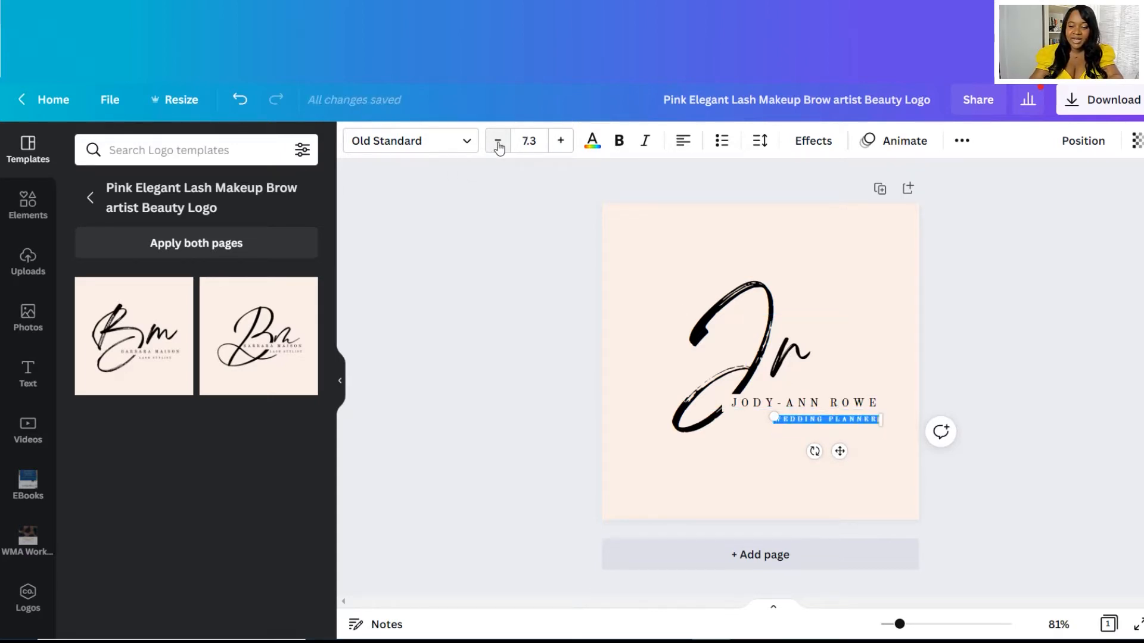
pyautogui.click(979, 316)
pyautogui.click(821, 419)
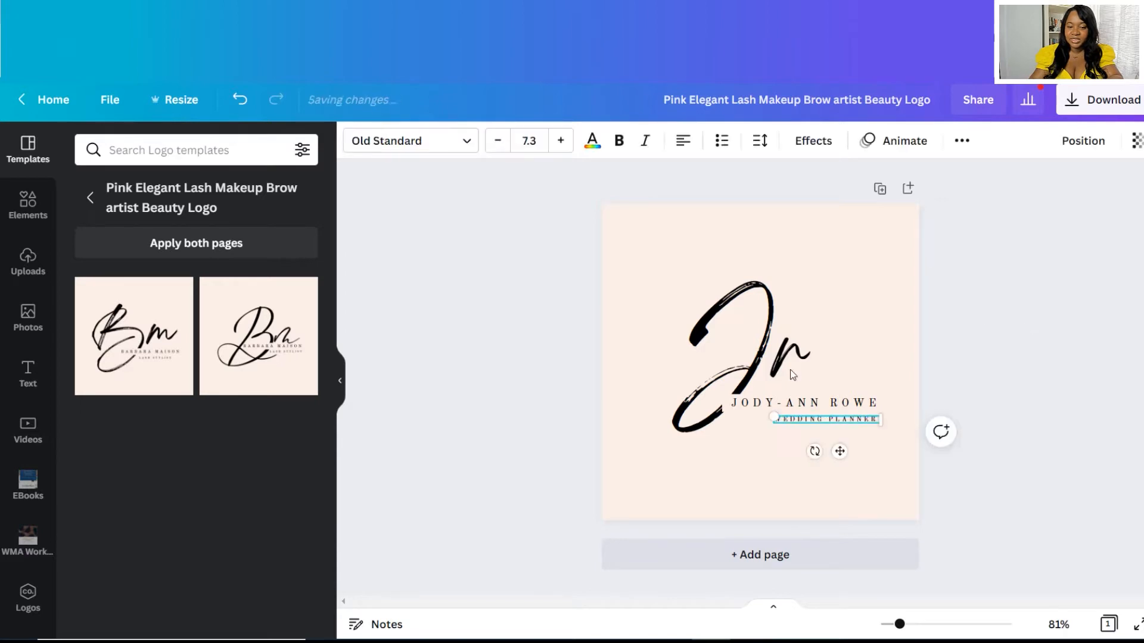
pyautogui.click(536, 143)
pyautogui.click(538, 146)
pyautogui.doubleClick(538, 148)
pyautogui.write('7')
pyautogui.press('Return')
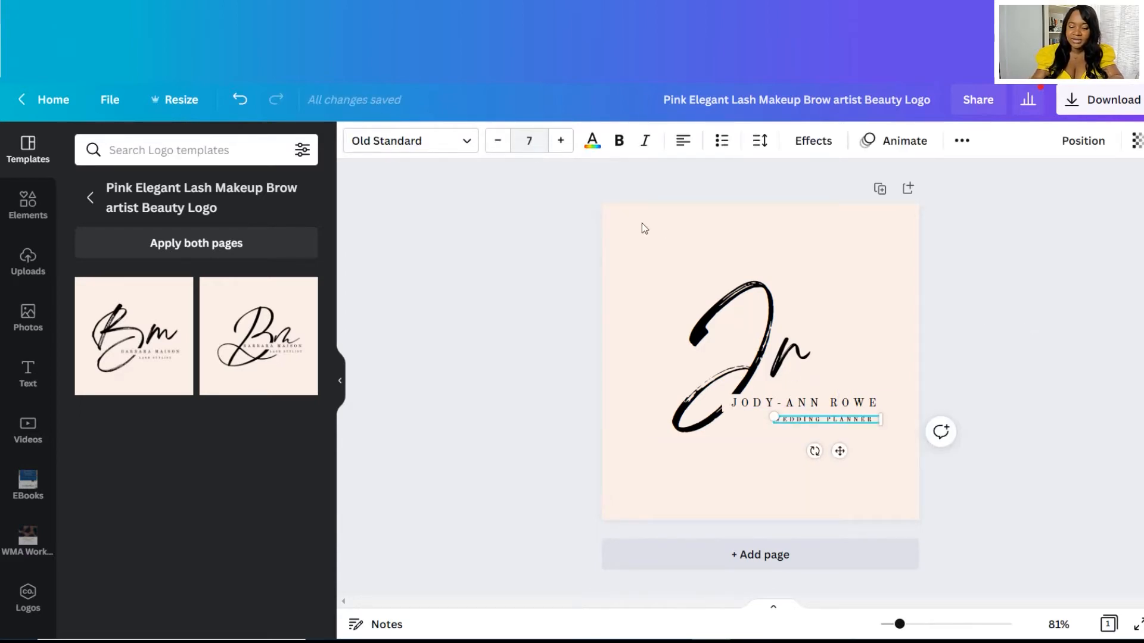
pyautogui.click(913, 422)
# Set the name text to font size 12.
pyautogui.click(872, 410)
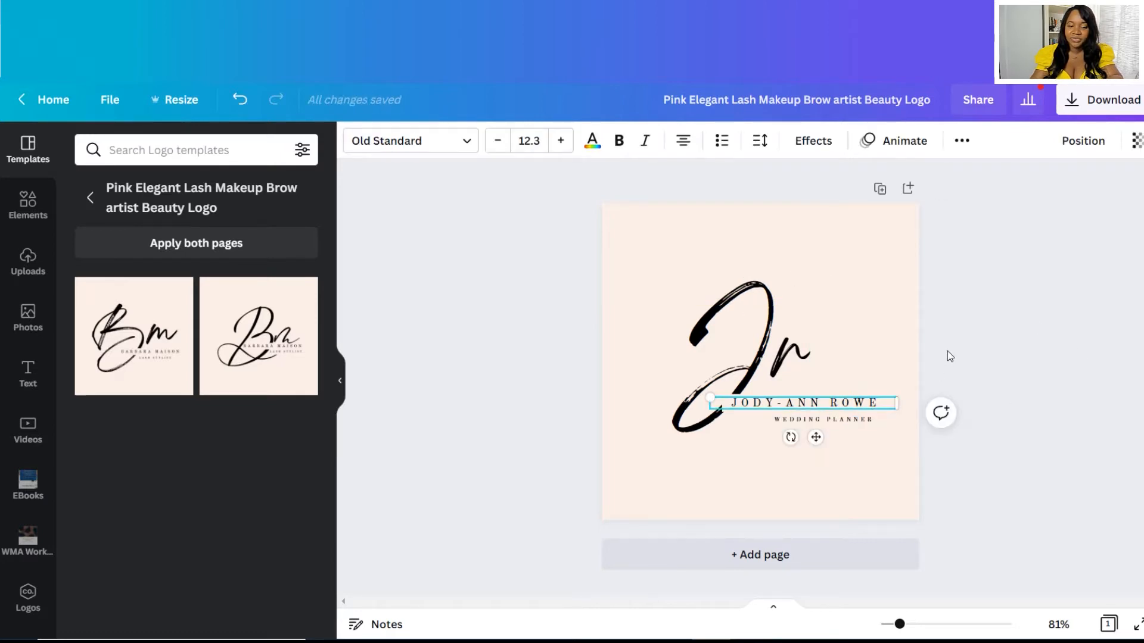
pyautogui.click(525, 147)
pyautogui.write('12')
pyautogui.press('Return')
pyautogui.click(1034, 312)
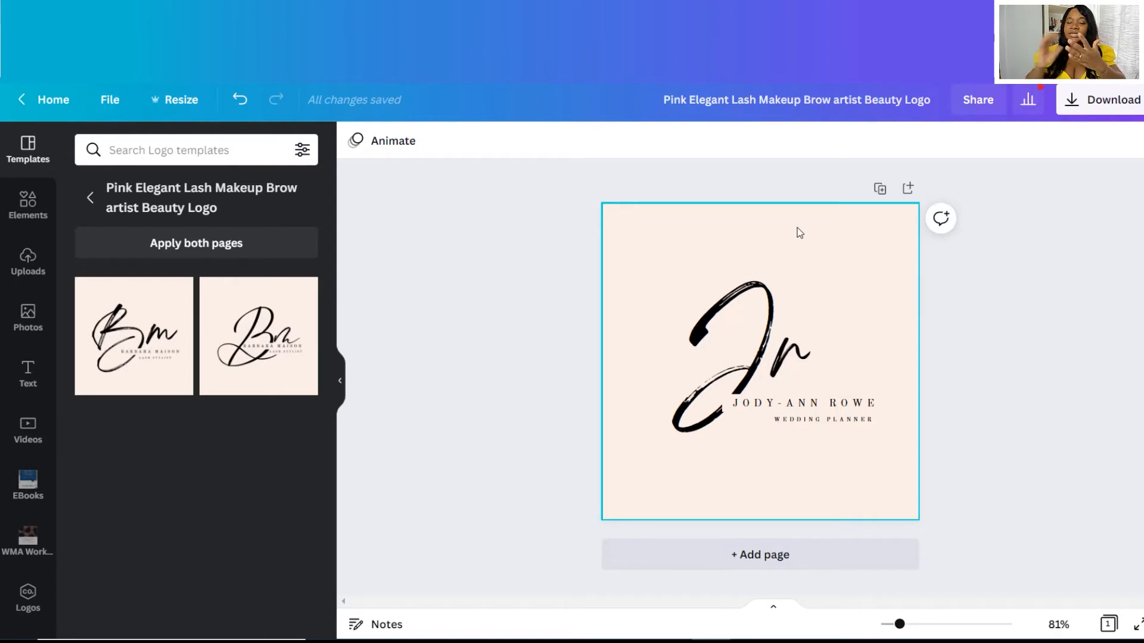
# Remove the pink page background colour so the logo sits on white.
pyautogui.click(883, 252)
pyautogui.press('Delete')
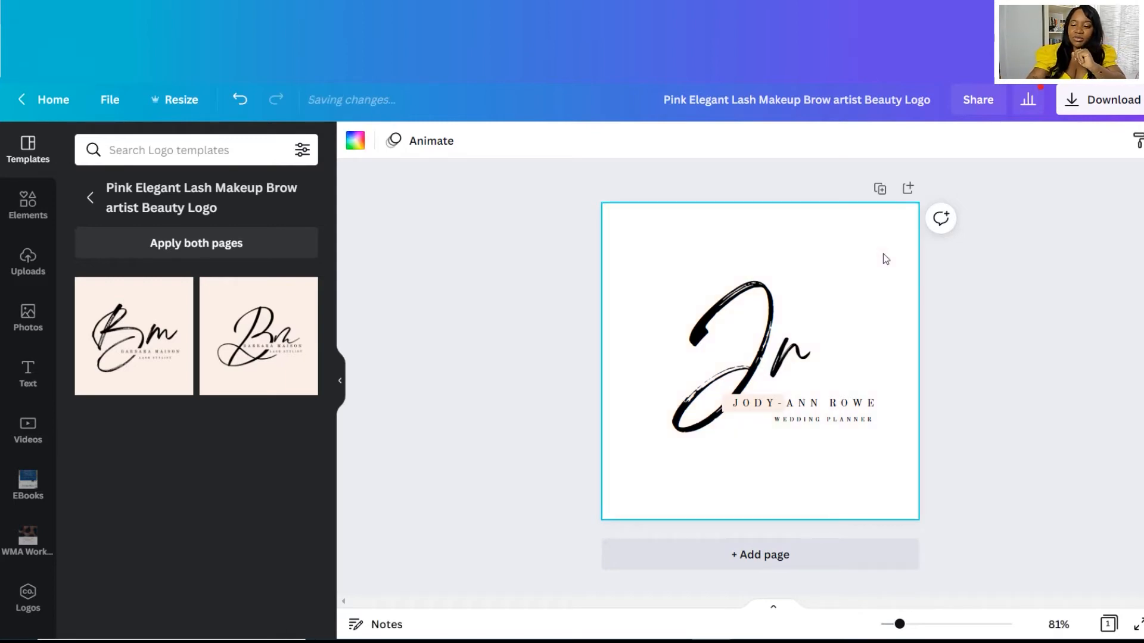
pyautogui.click(1007, 336)
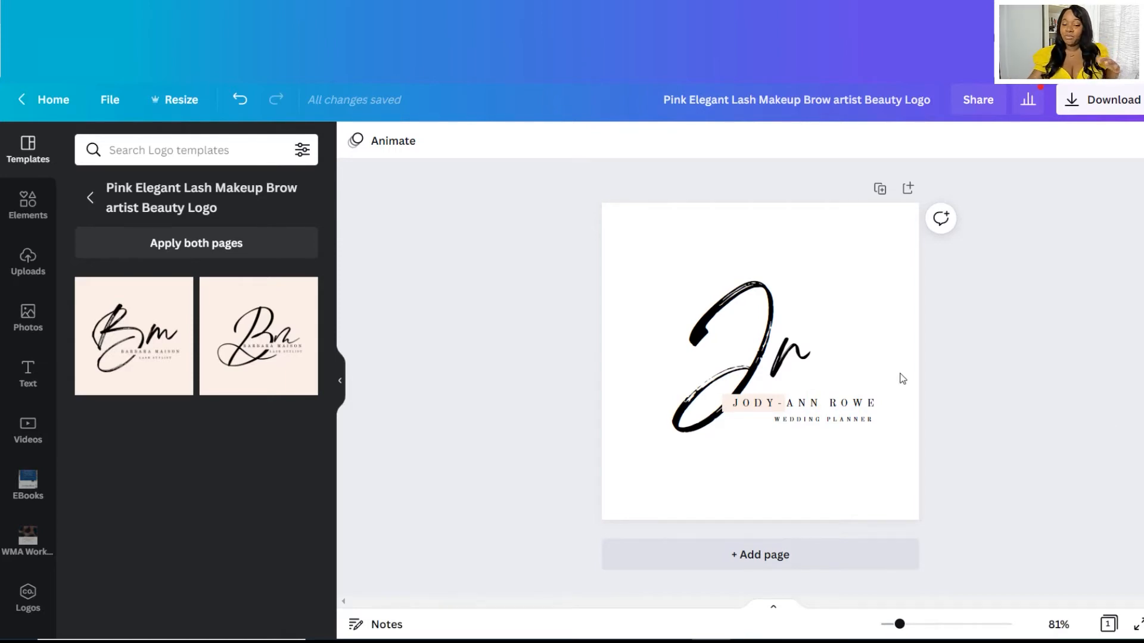
# Try yellow on the pale pink block behind the first name, then undo it.
pyautogui.click(742, 405)
pyautogui.click(742, 405)
pyautogui.click(355, 140)
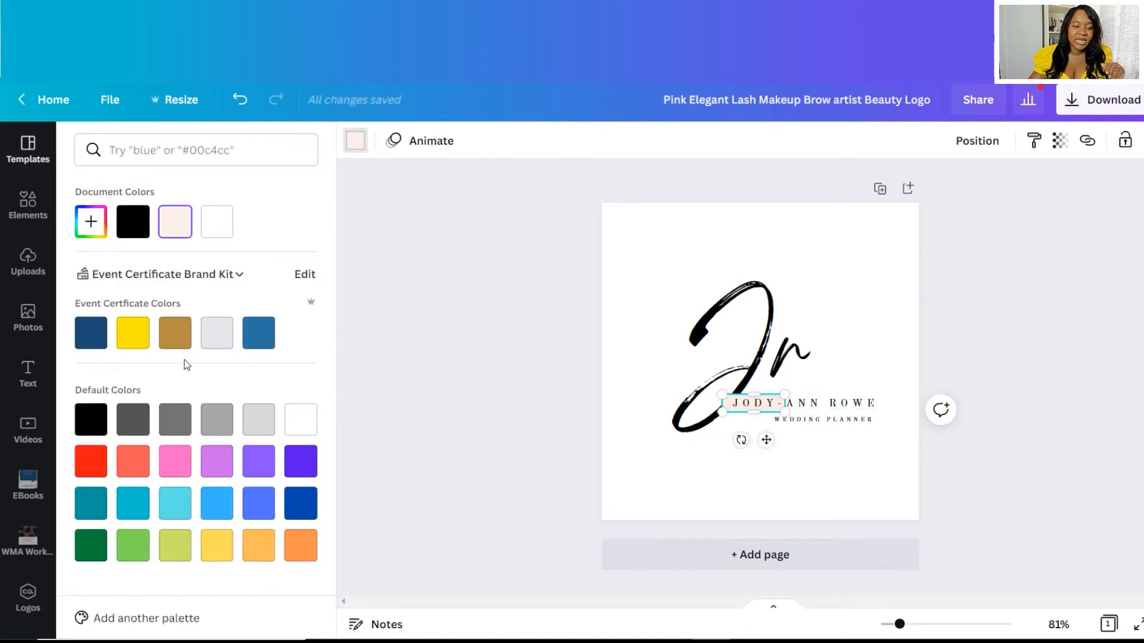
pyautogui.click(133, 333)
pyautogui.press('Escape')
pyautogui.click(1035, 307)
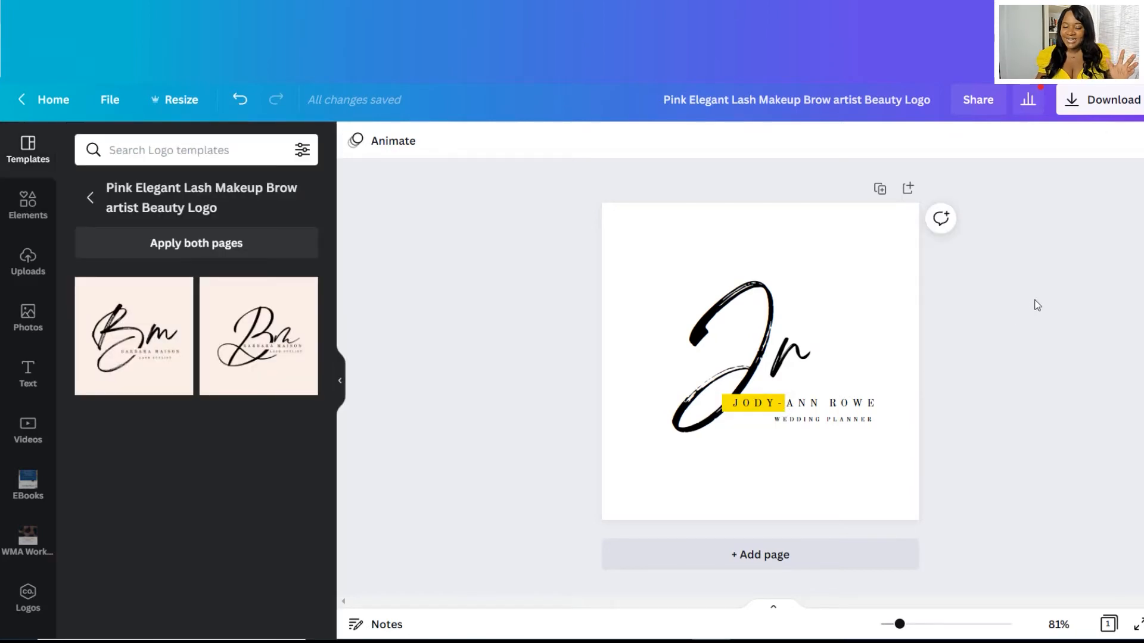
pyautogui.click(239, 100)
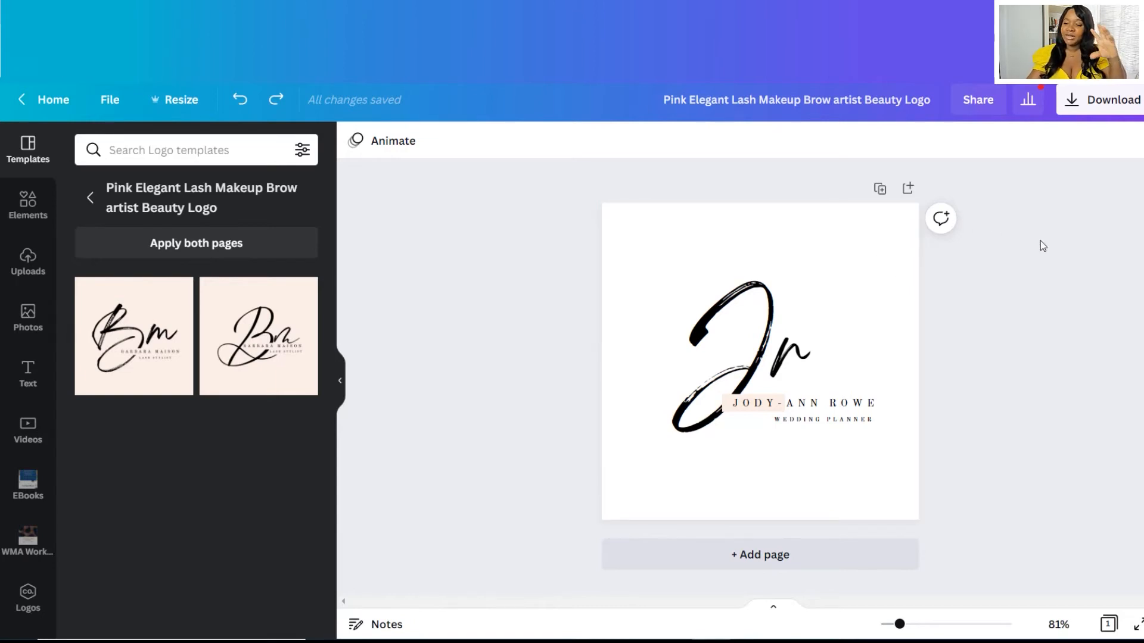
# Download the logo as a transparent-background PNG to the Desktop and open the saved file.
pyautogui.click(1098, 100)
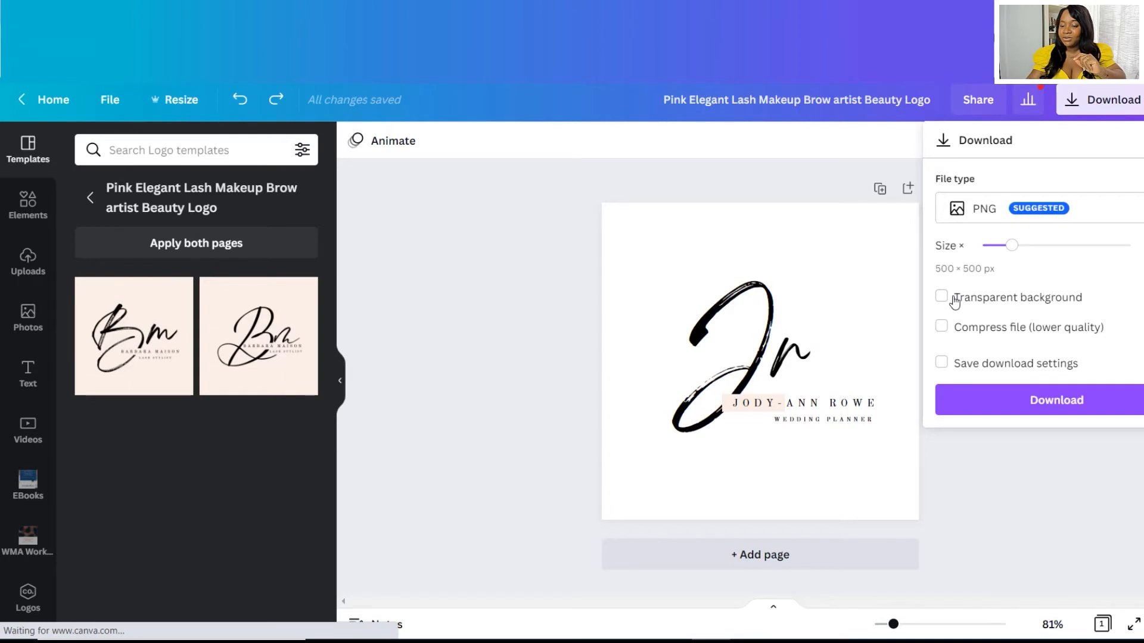
pyautogui.click(941, 296)
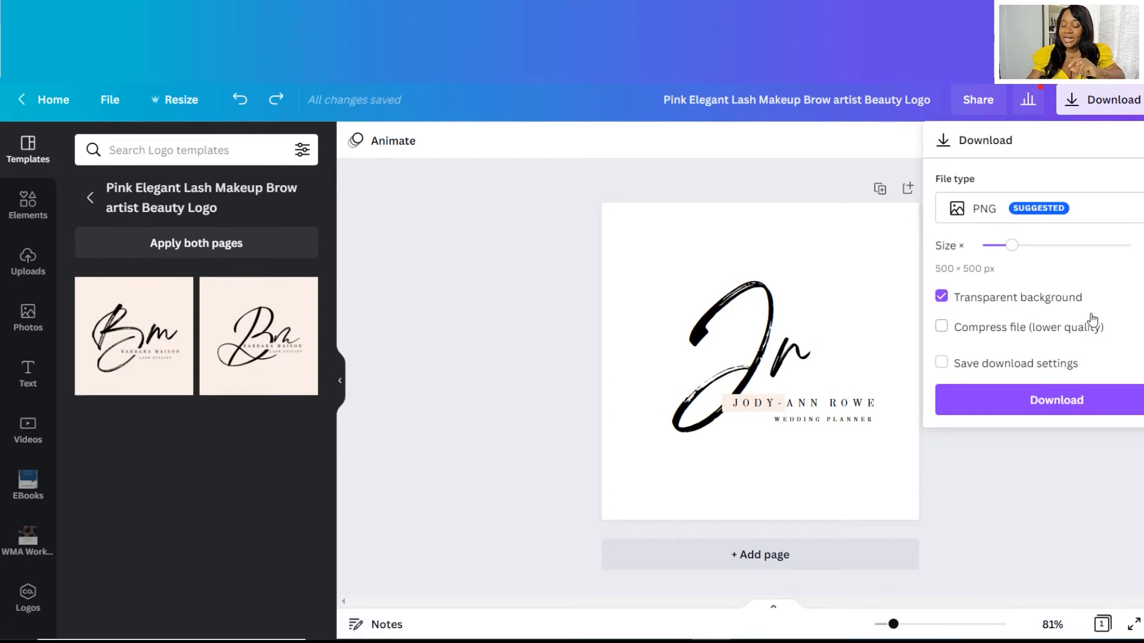
pyautogui.click(1029, 406)
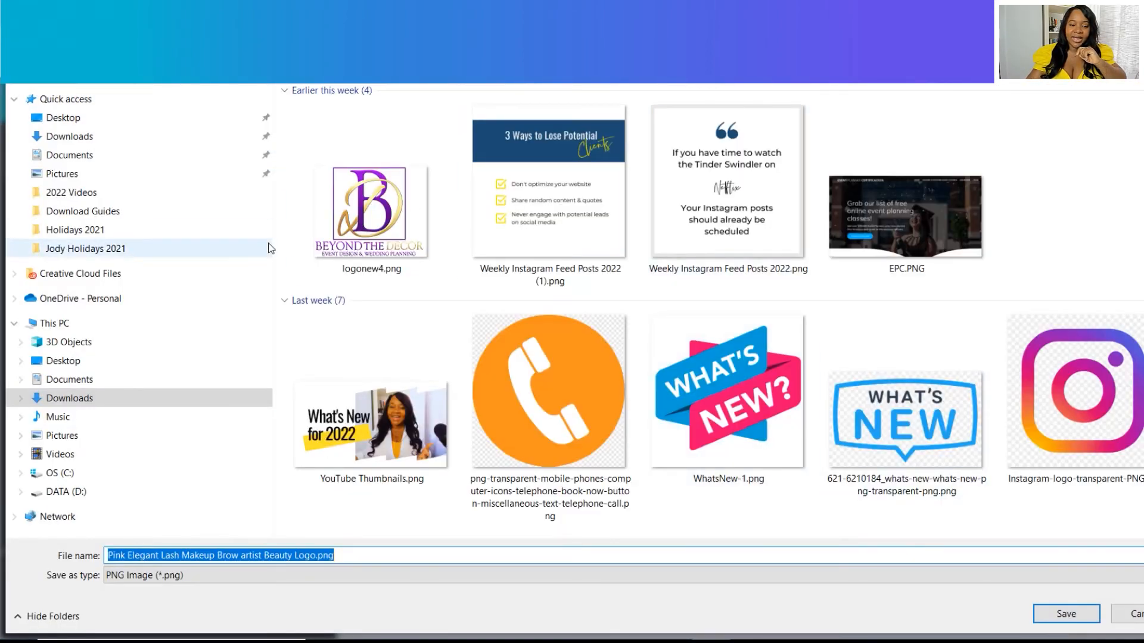
pyautogui.click(126, 117)
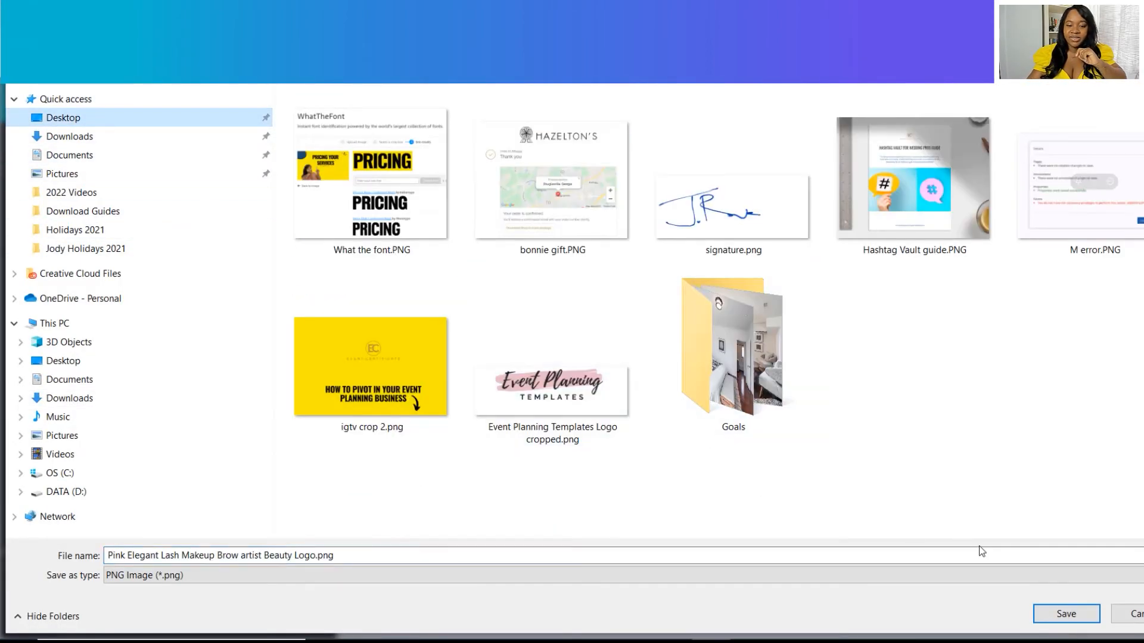
pyautogui.click(1048, 612)
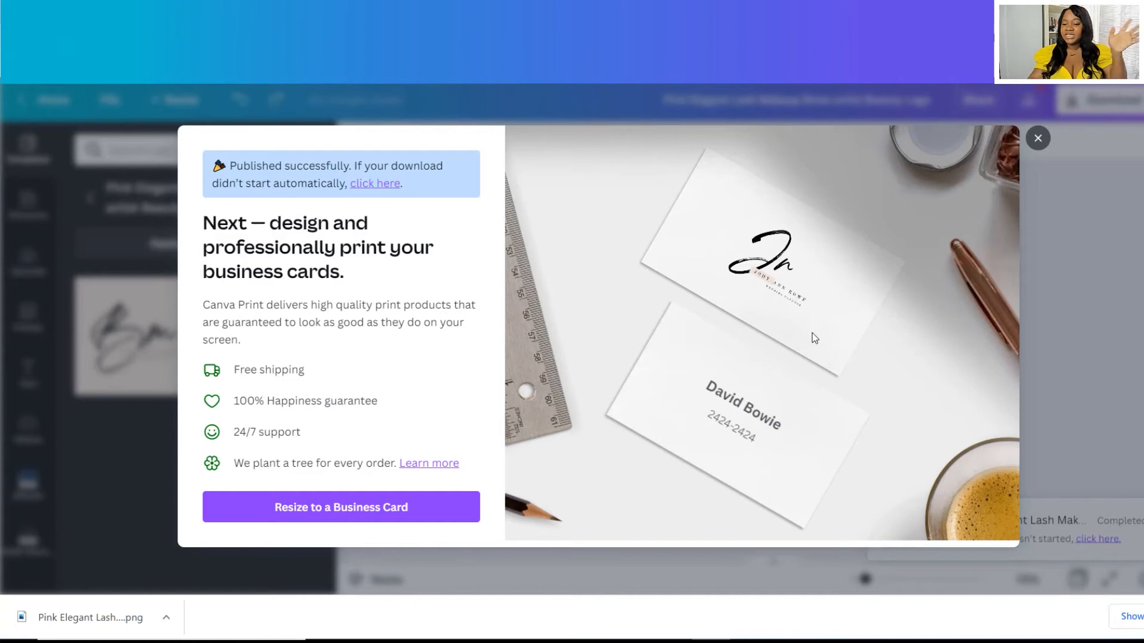
pyautogui.click(46, 609)
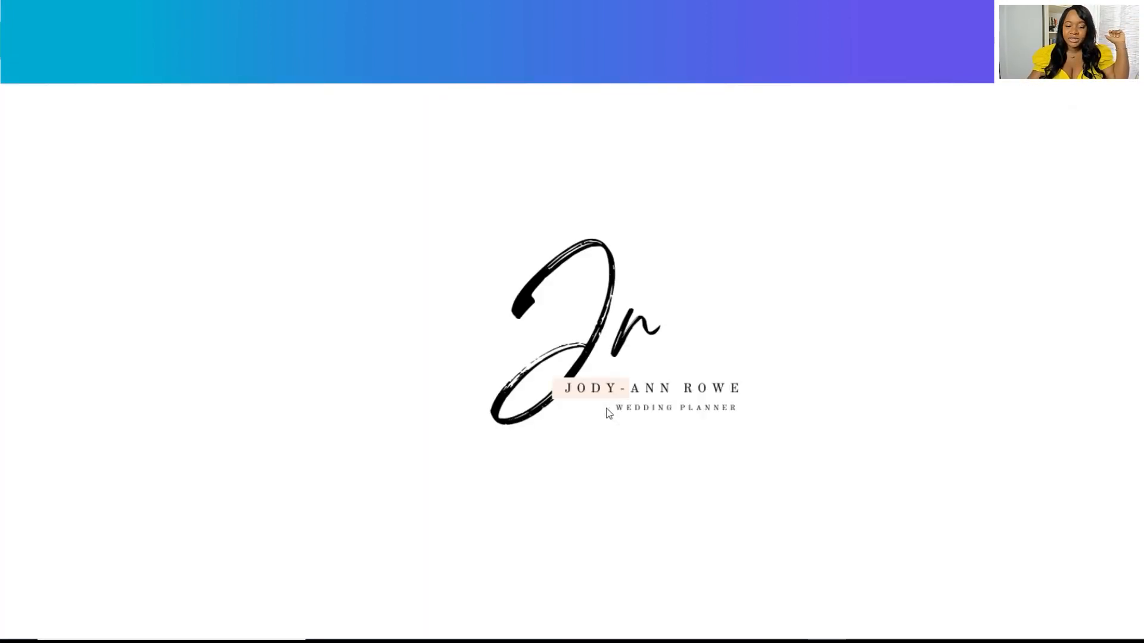